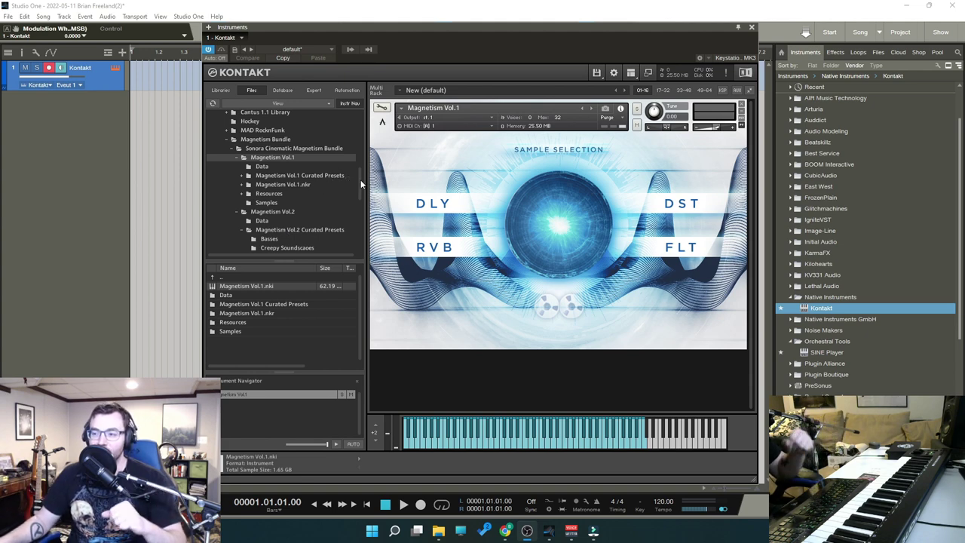
Step: Open the instrument's sample selection page and look through the list of samples available for the Main layer
left_click_drag(507, 28, 483, 28)
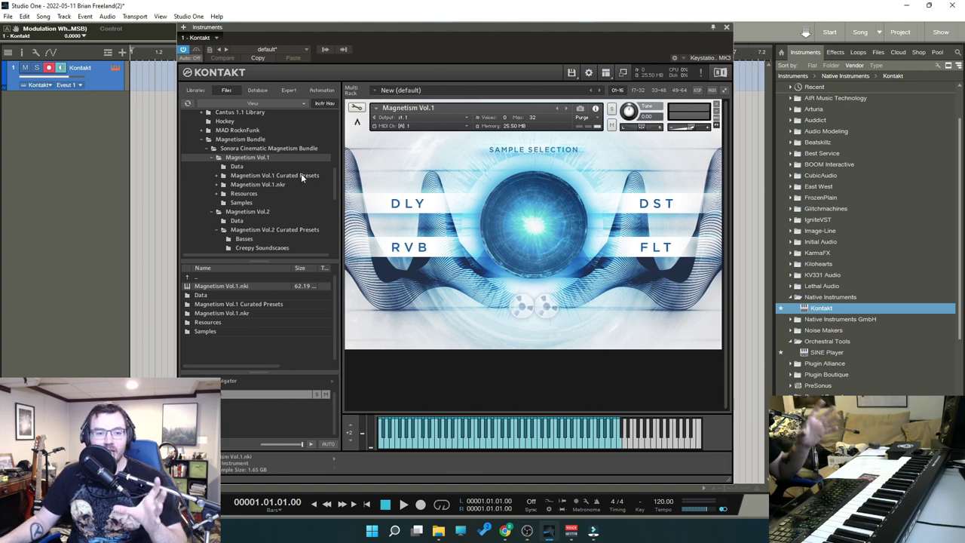
left_click(242, 286)
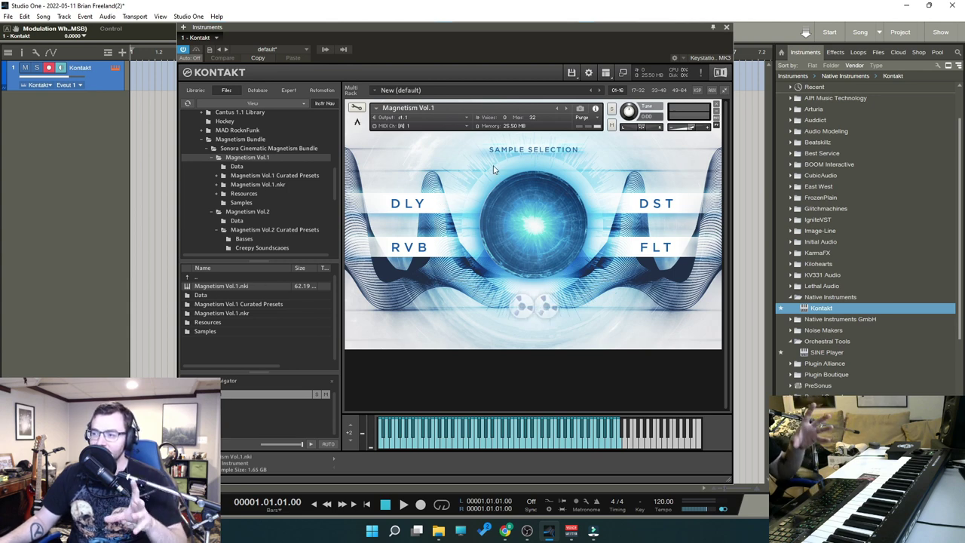
left_click(511, 150)
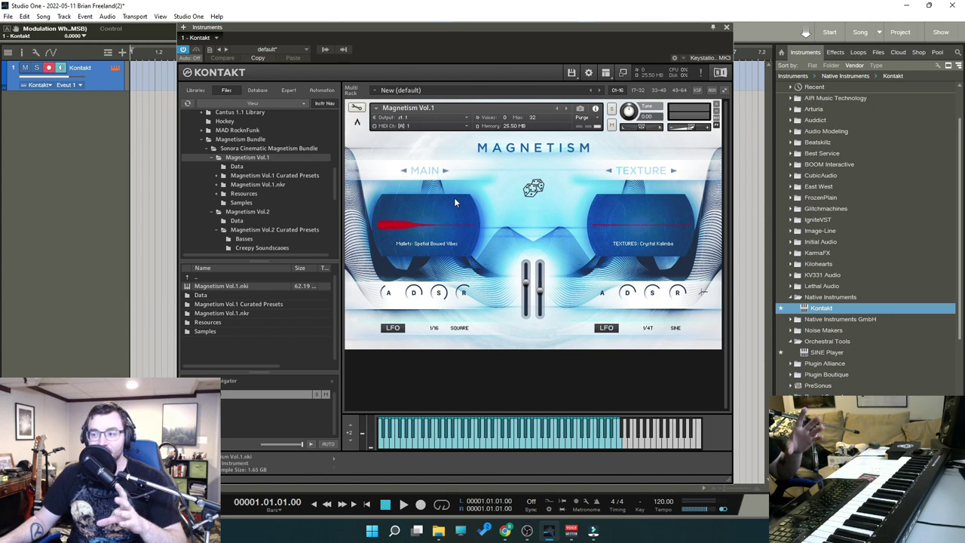
left_click(412, 229)
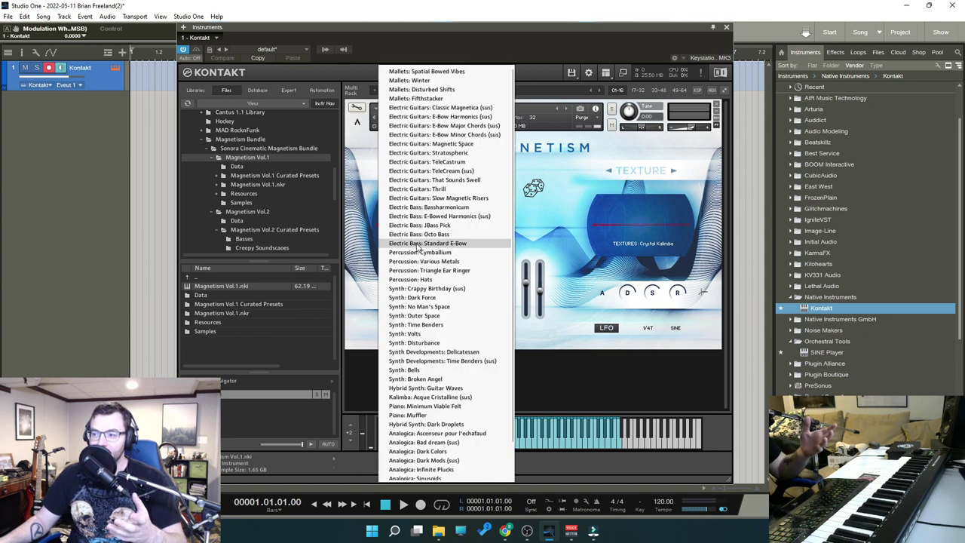
scroll(468, 302, "down", 1)
scroll(468, 302, "up", 1)
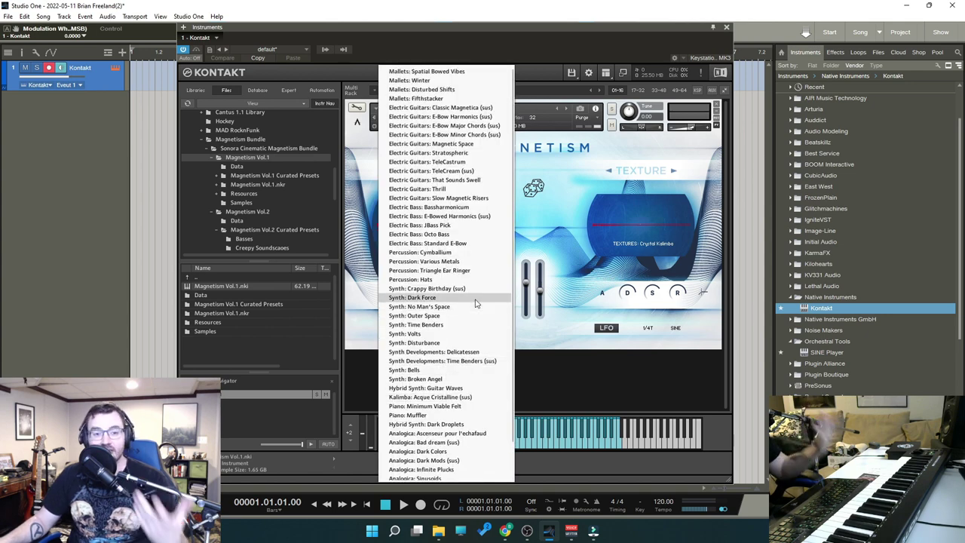
left_click(560, 380)
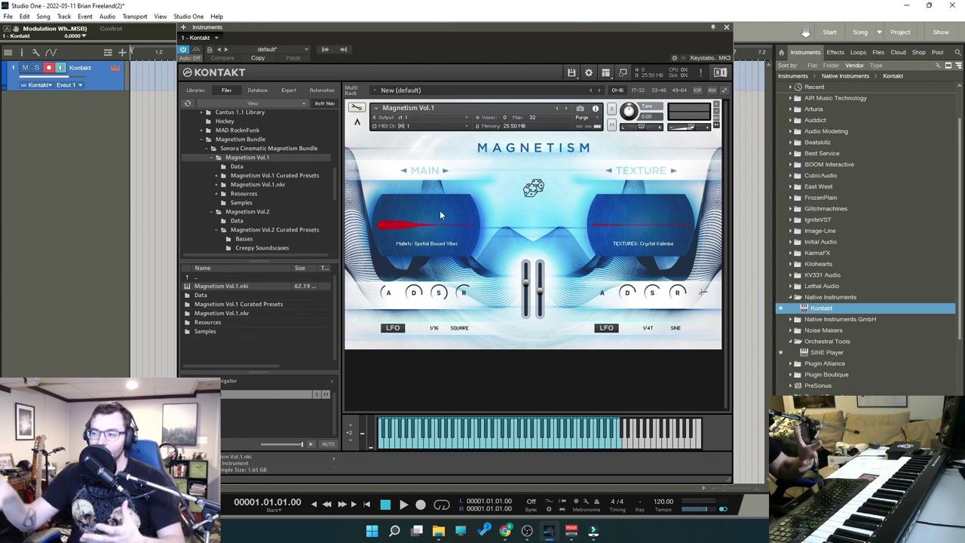
left_click(443, 245)
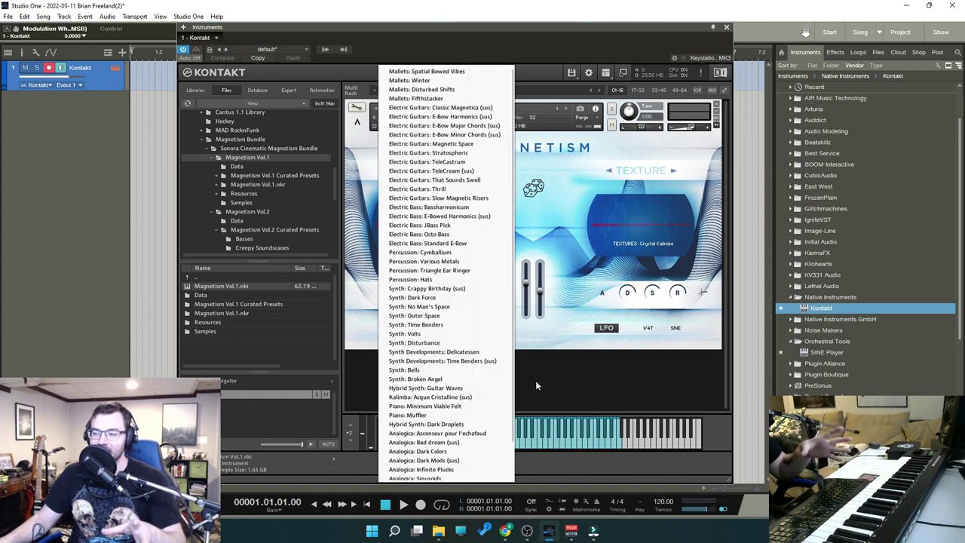
left_click(566, 384)
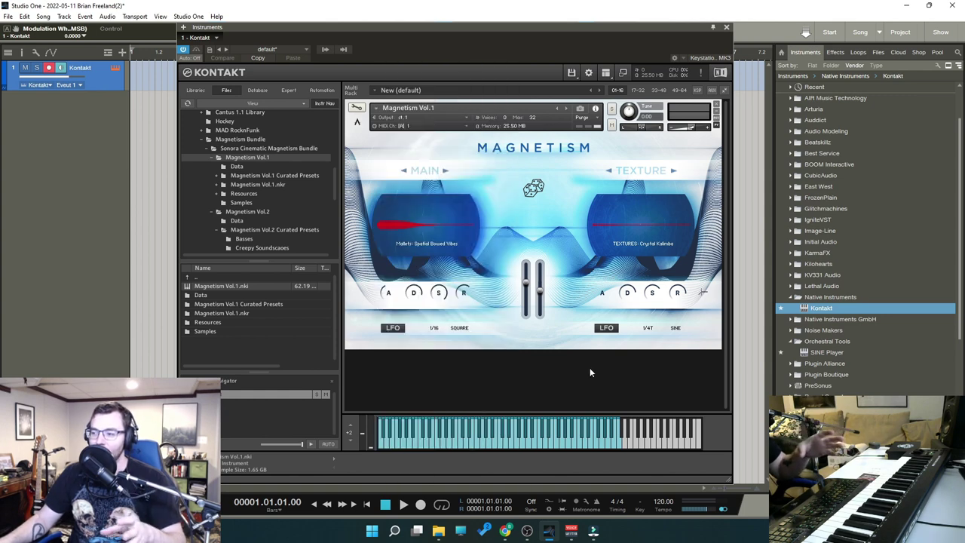
Step: Randomize the Main and Texture samples and return to the instrument's front page
left_click(533, 190)
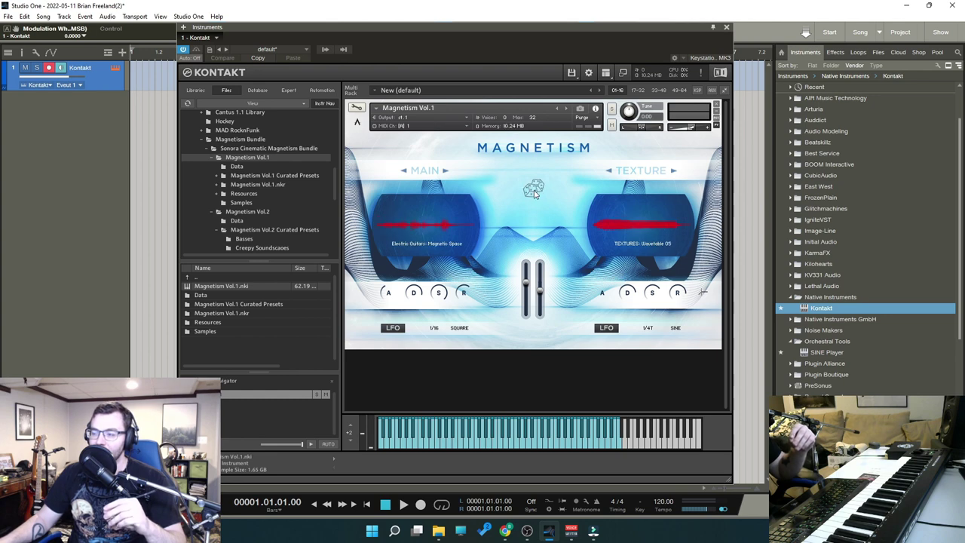
left_click(514, 151)
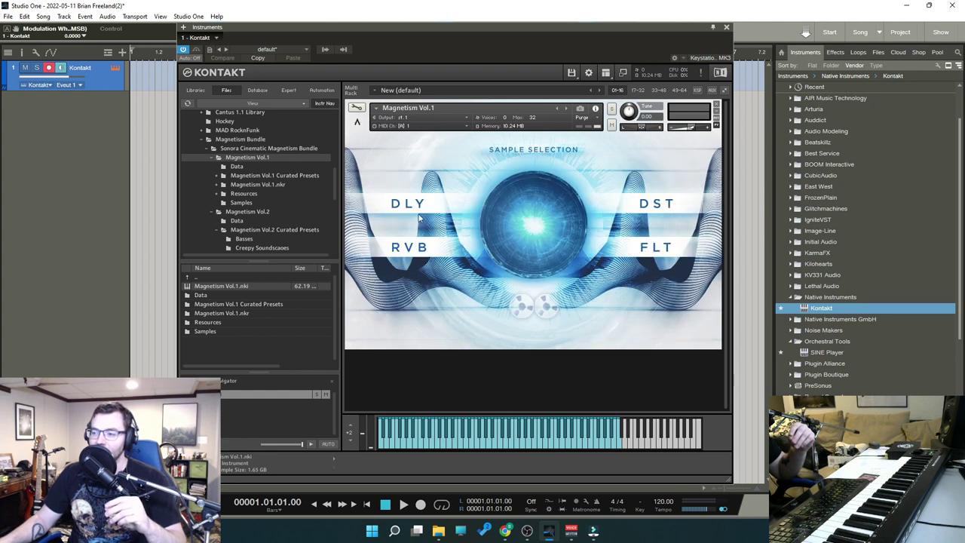
Step: Examine the filter (FLT) and distortion (DST) effects pages and their pedals
left_click(656, 247)
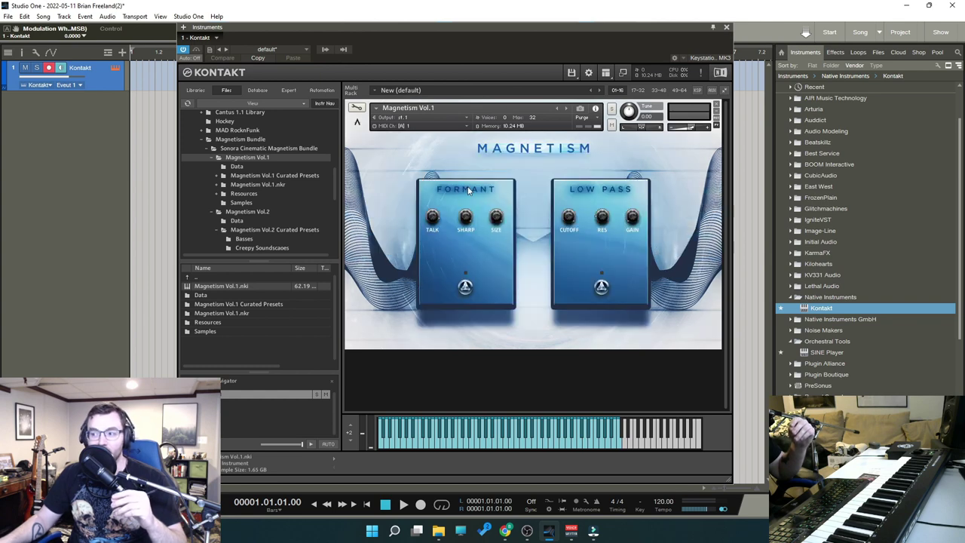
left_click(535, 150)
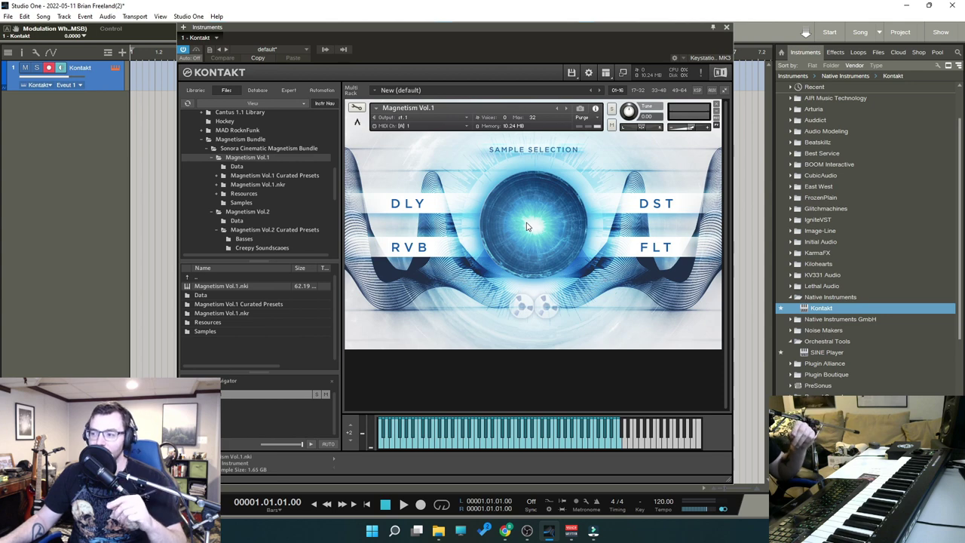
left_click(653, 203)
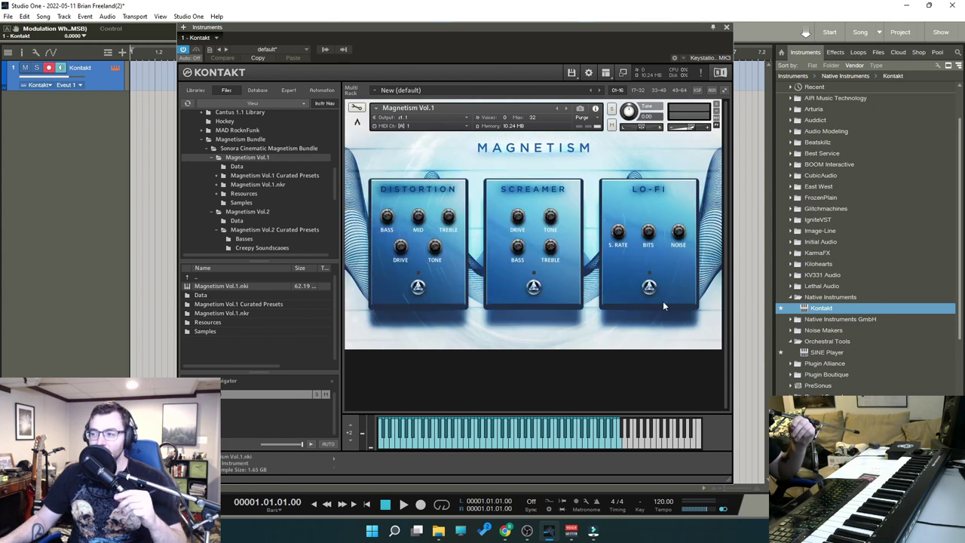
left_click(538, 150)
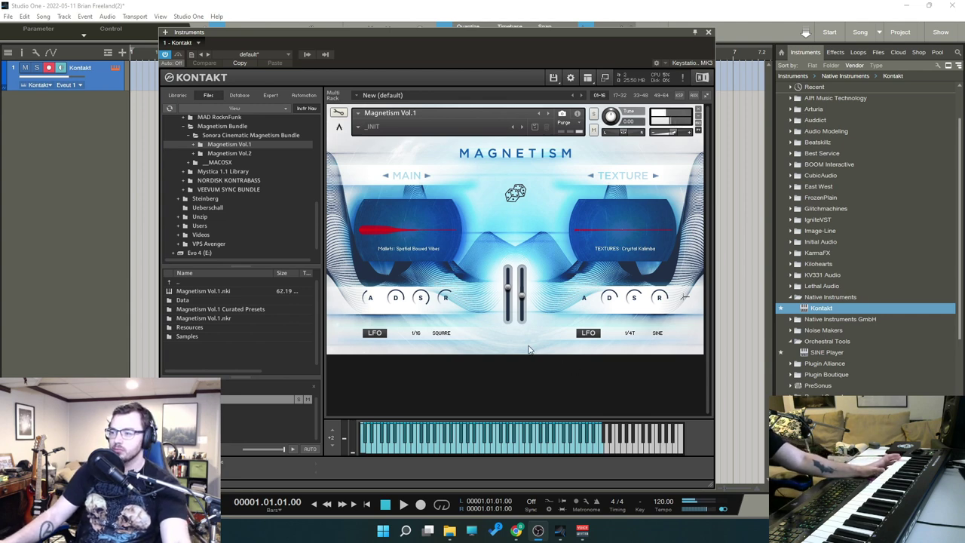
Step: Choose Electric Bass: Octo Bass for Main, advance Texture to Magnetic Strings, and advance Main to Electric Bass: Standard E-Bow
left_click(408, 248)
left_click(413, 239)
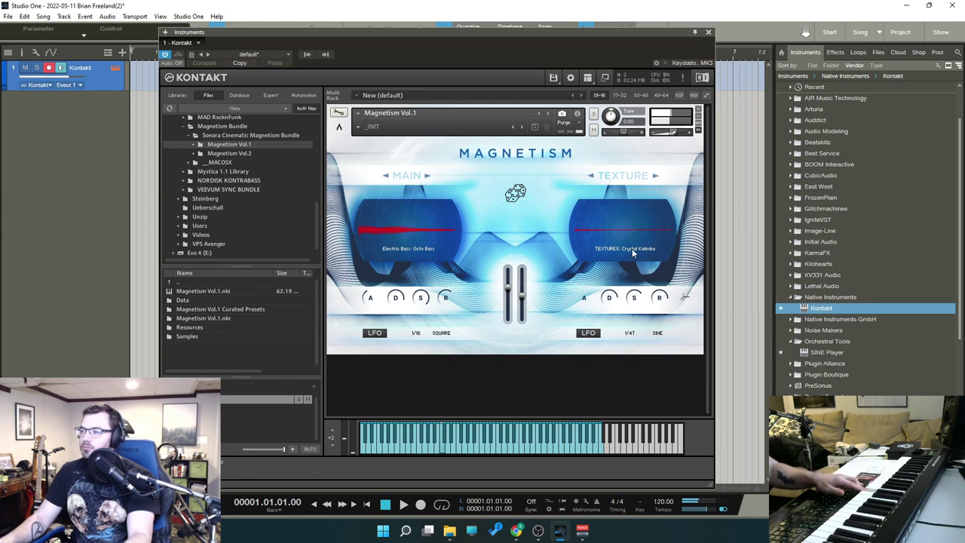
left_click(655, 176)
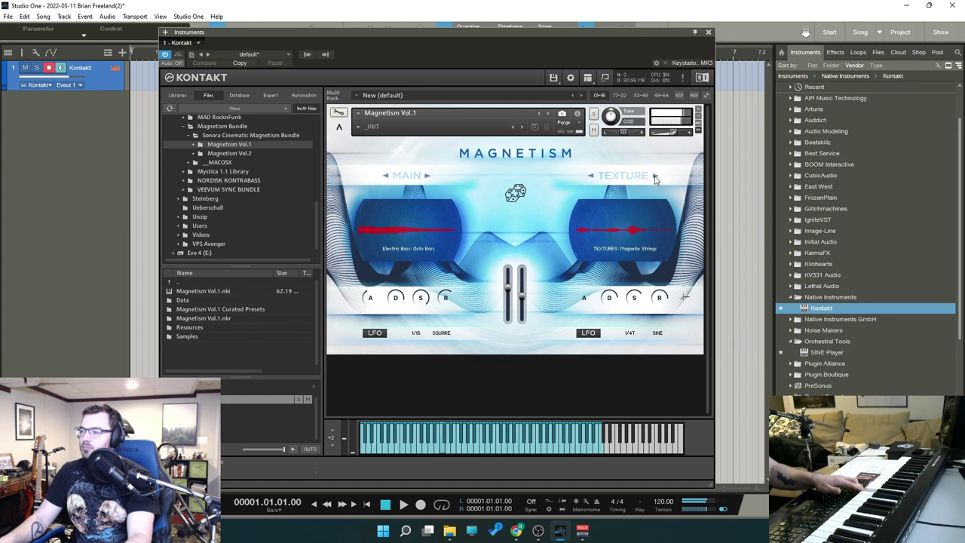
left_click(428, 176)
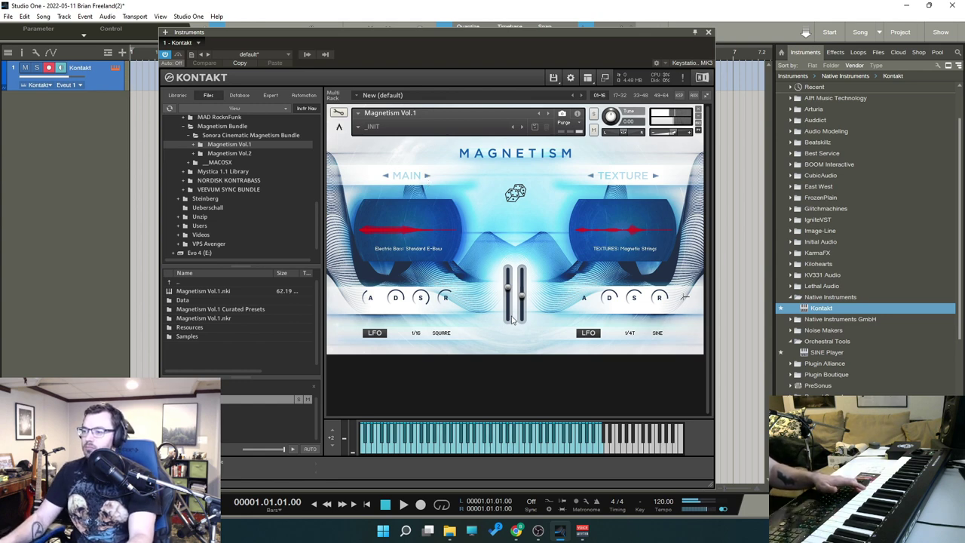
Step: Enable the LFO on both the Texture and Main layers and randomize both samples
left_click(588, 332)
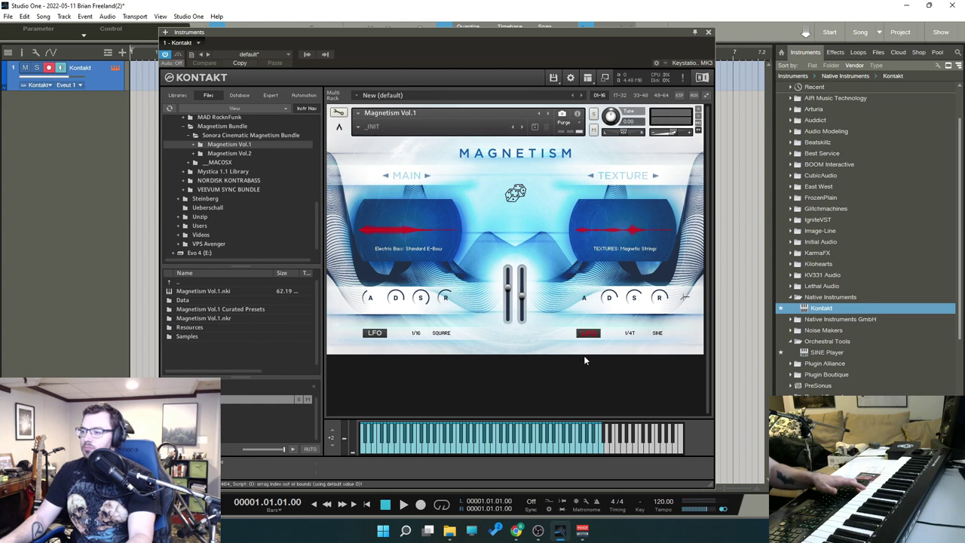
left_click(375, 332)
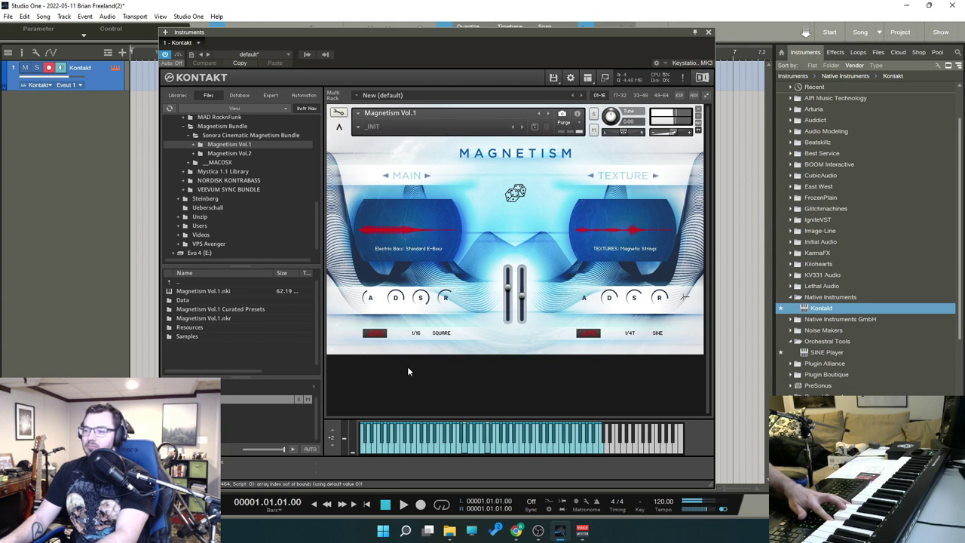
left_click(516, 197)
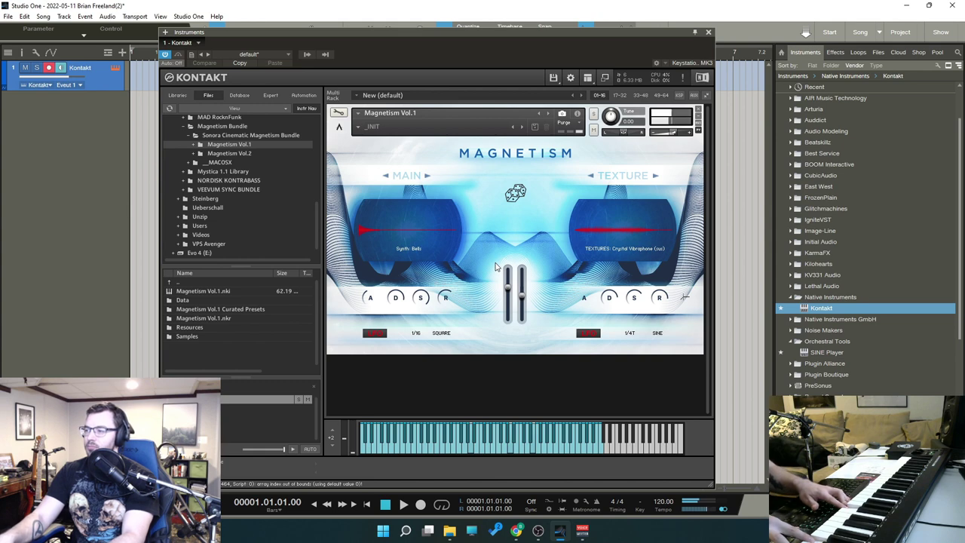
Step: Set the Texture sample to Wavetable 06 and the Main sample to Analogica: Dark Colors
left_click(624, 249)
left_click(626, 401)
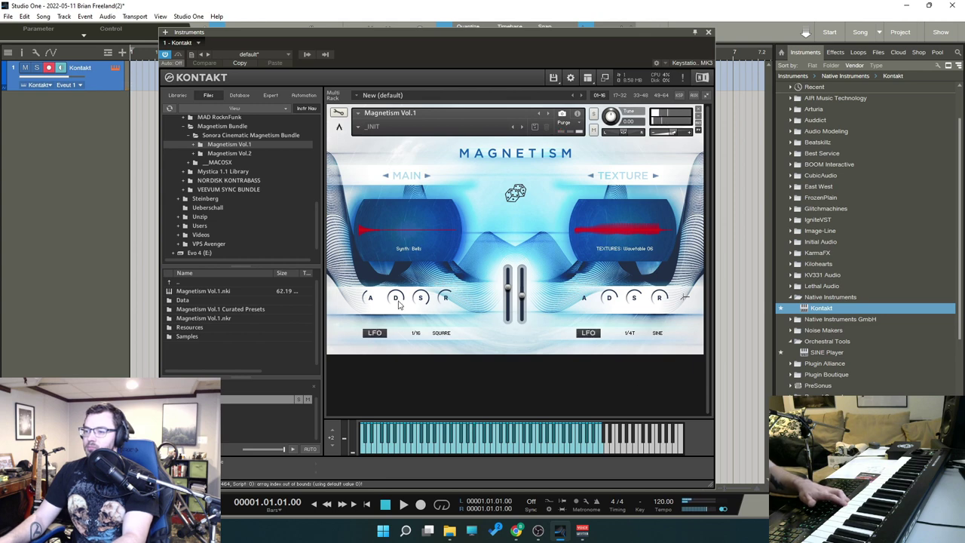
left_click(405, 253)
scroll(411, 400, "down", 2)
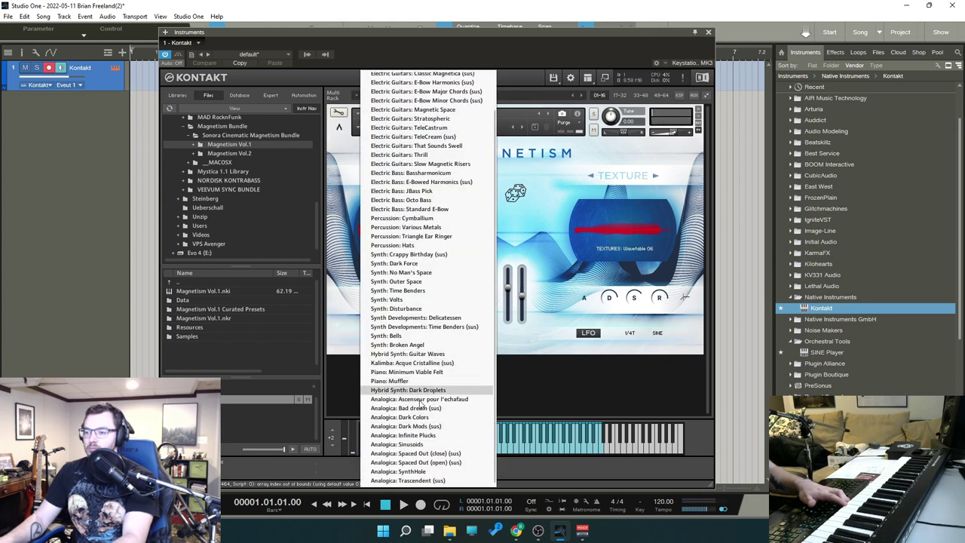
left_click(419, 417)
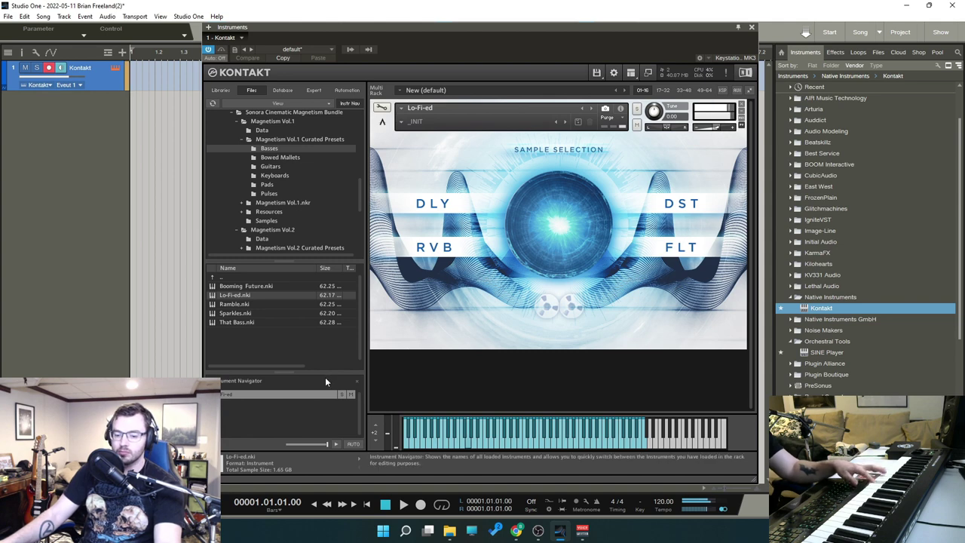
Step: Turn on the tape saturation for the Lo-Fi-ed preset and try out the Low Pass and Formant filter pedals
left_click(549, 315)
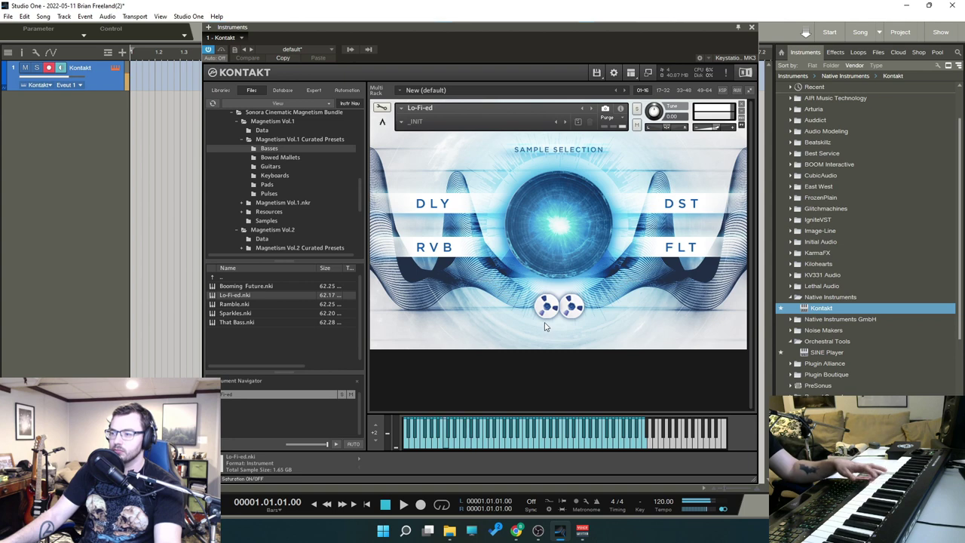
left_click(676, 246)
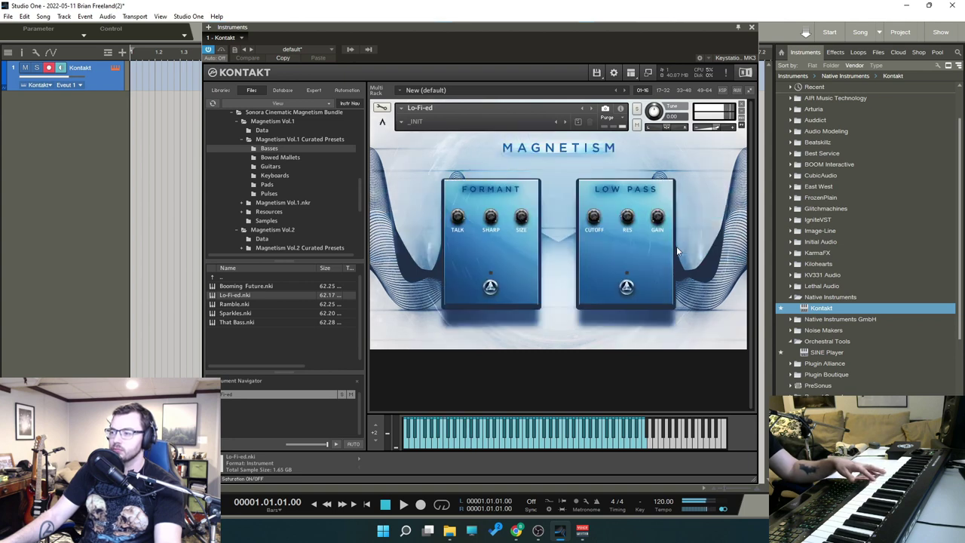
left_click(630, 289)
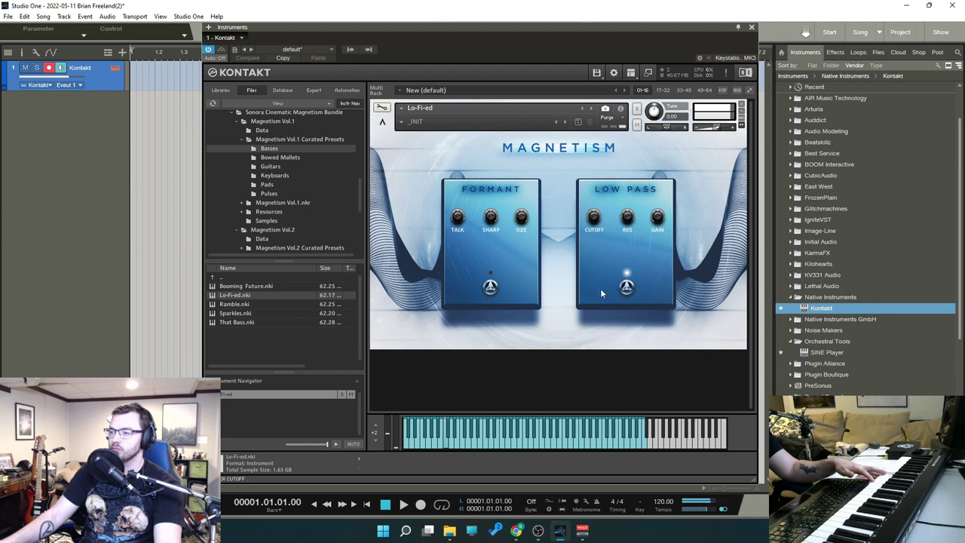
left_click(619, 291)
left_click(490, 287)
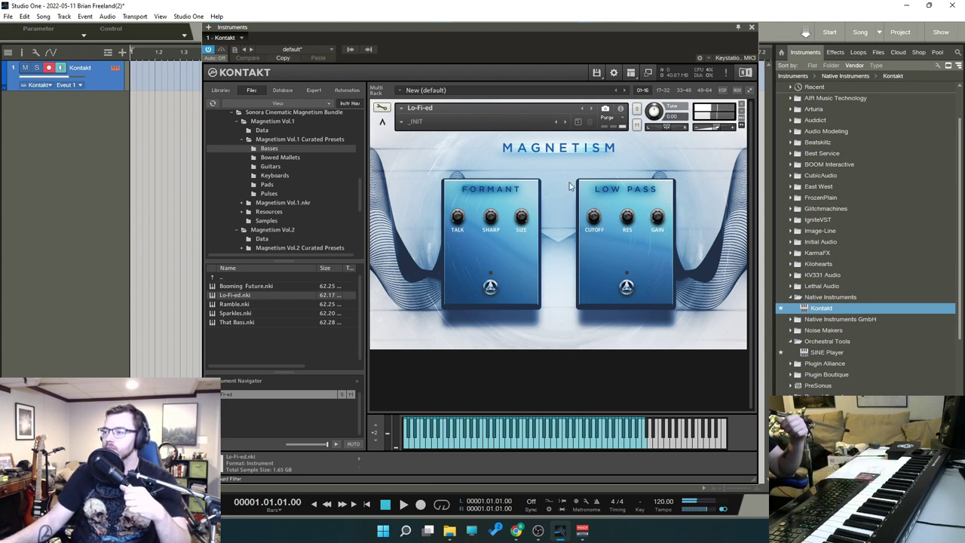
left_click(570, 151)
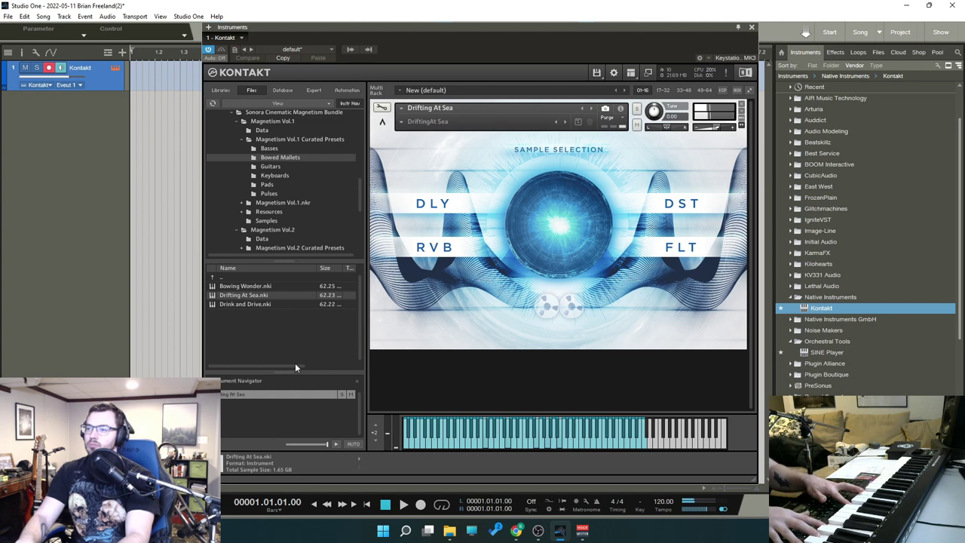
Step: Remove the Drifting At Sea instrument and load the Guitars presets Pure Noise and Classic Magnetica one after the other
left_click(743, 105)
left_click(278, 168)
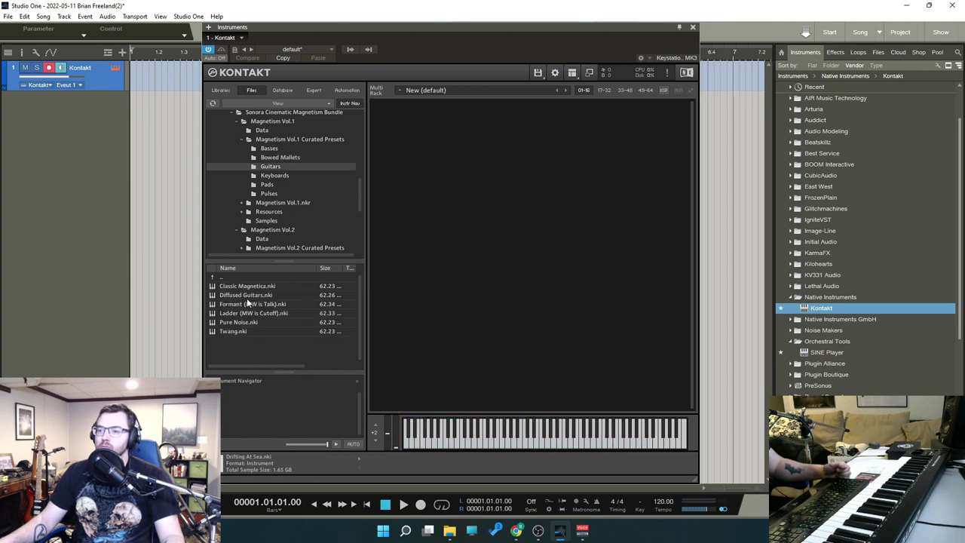
double_click(238, 322)
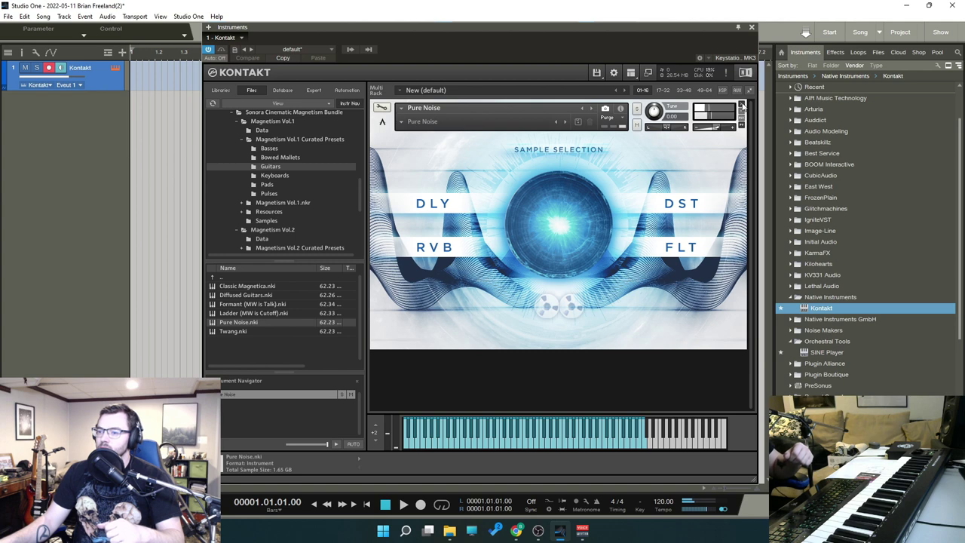
double_click(248, 286)
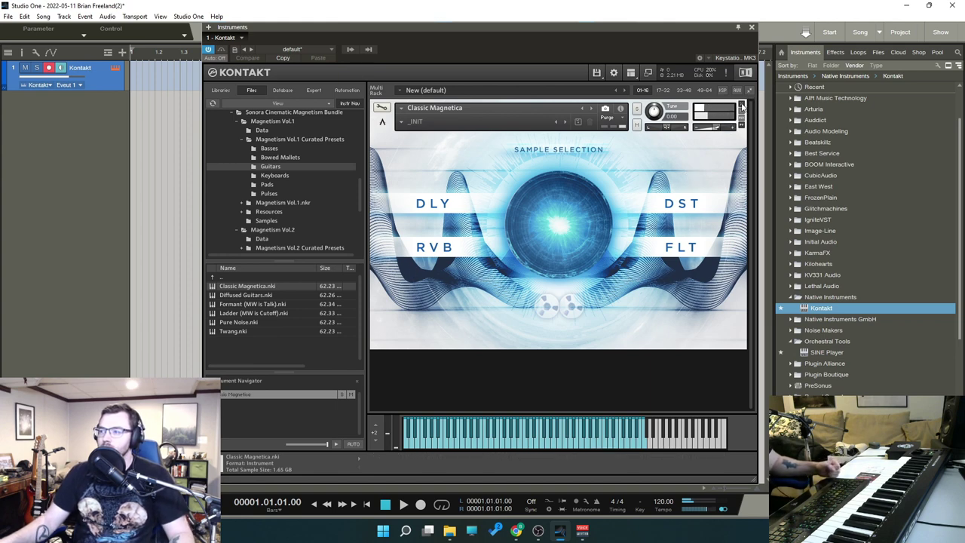
Step: Load the It's Winter preset from the Keyboards folder and switch to the Twisted Kalimba preset
left_click(274, 175)
double_click(238, 304)
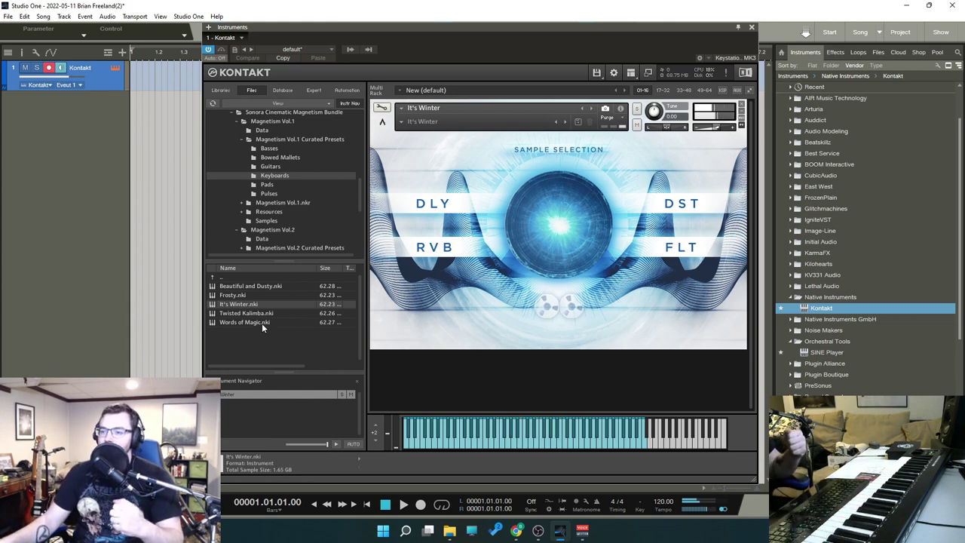
left_click(591, 108)
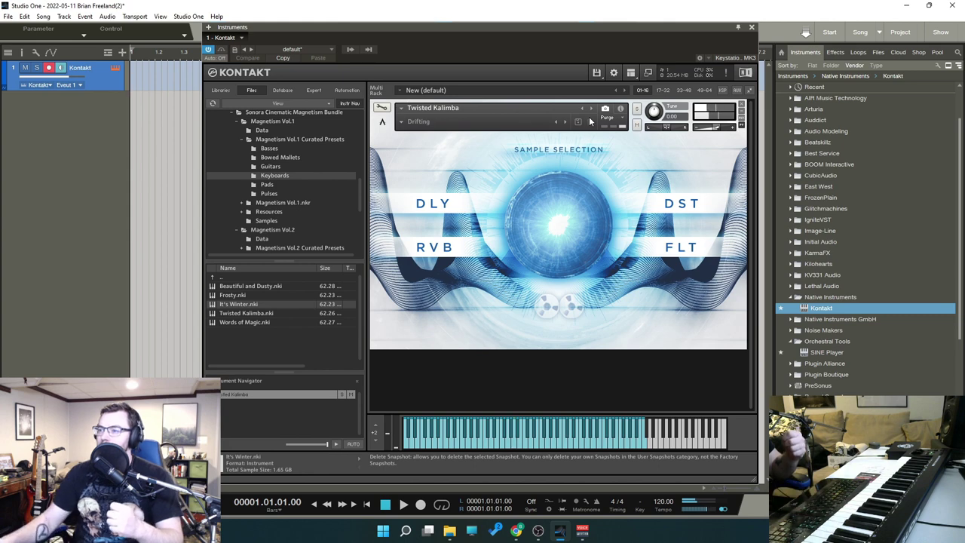
Step: Remove the Twisted Kalimba instrument and load the Stacks Up preset from the Pads folder
left_click(742, 106)
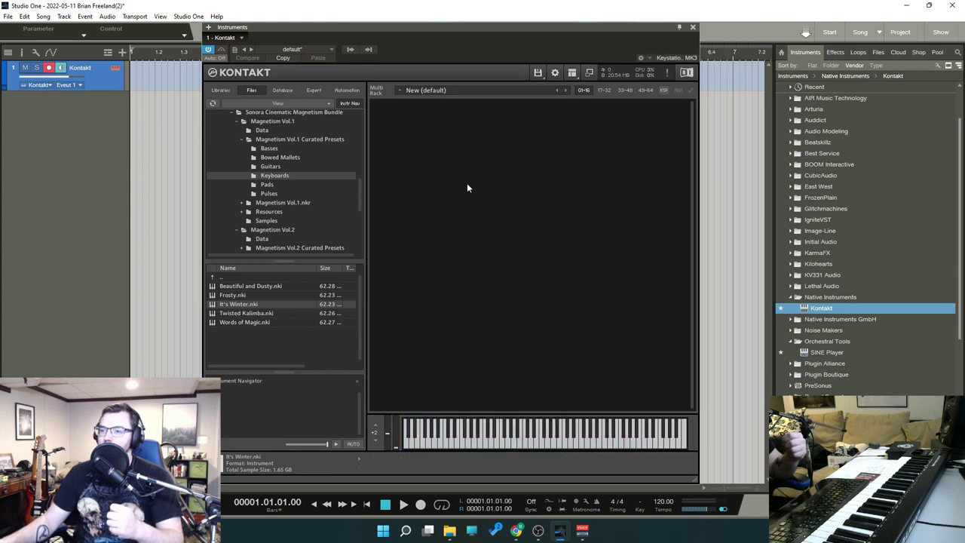
left_click(284, 184)
double_click(250, 313)
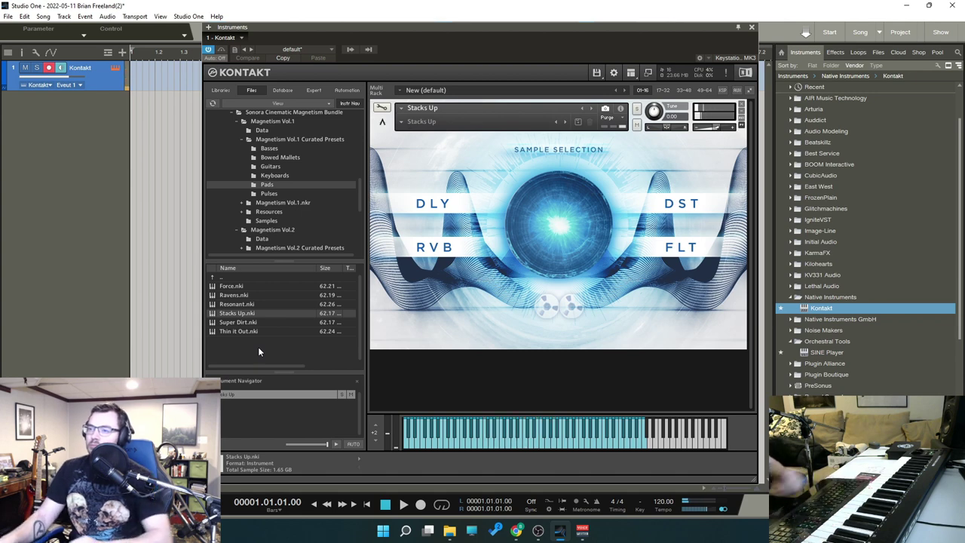
Step: Switch to the Super Dirt pad preset and remove it without saving, and step back one preset from Gold Plated in the Pulses folder
left_click(592, 110)
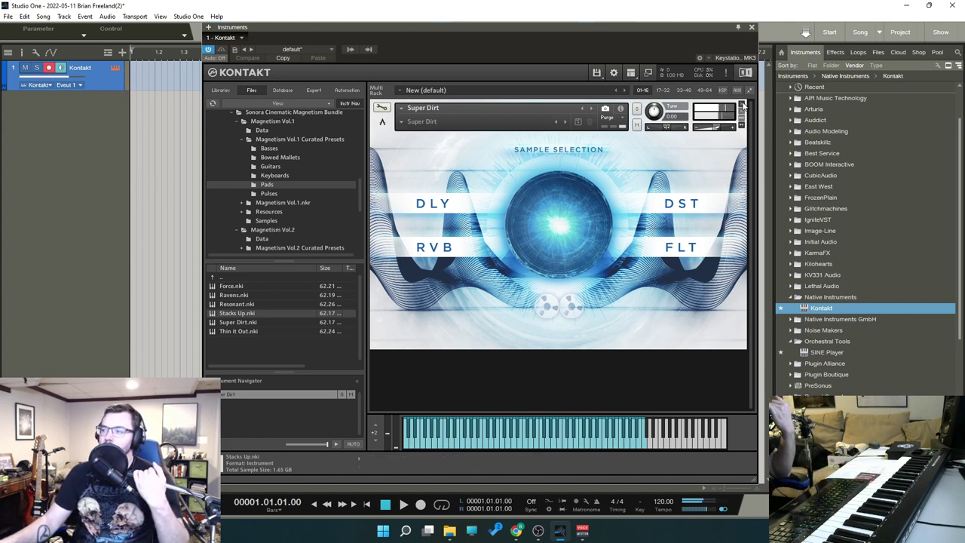
left_click(582, 108)
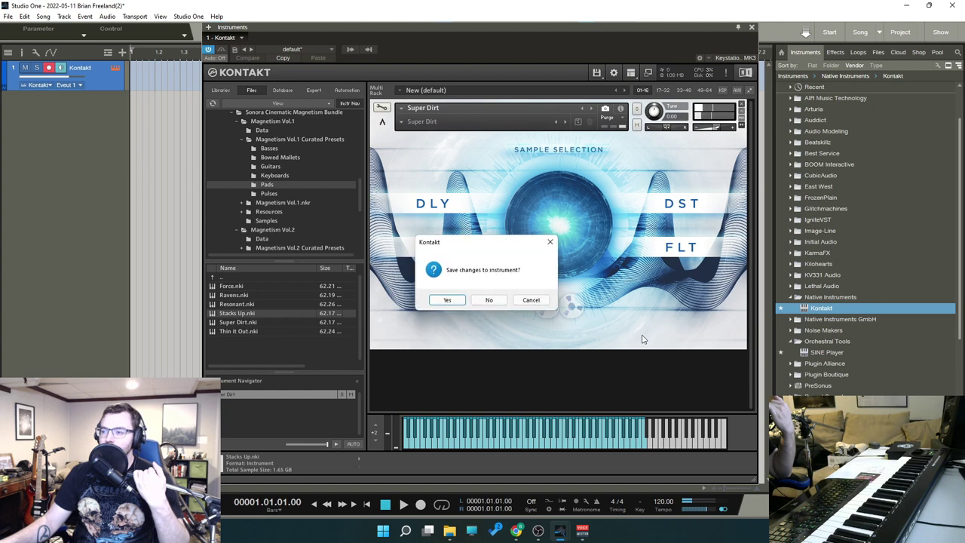
left_click(491, 297)
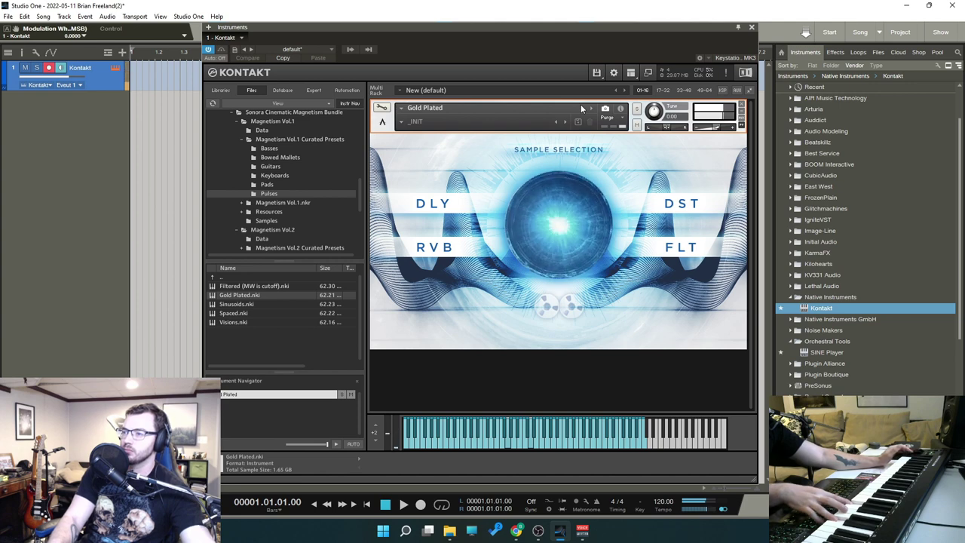
left_click(582, 107)
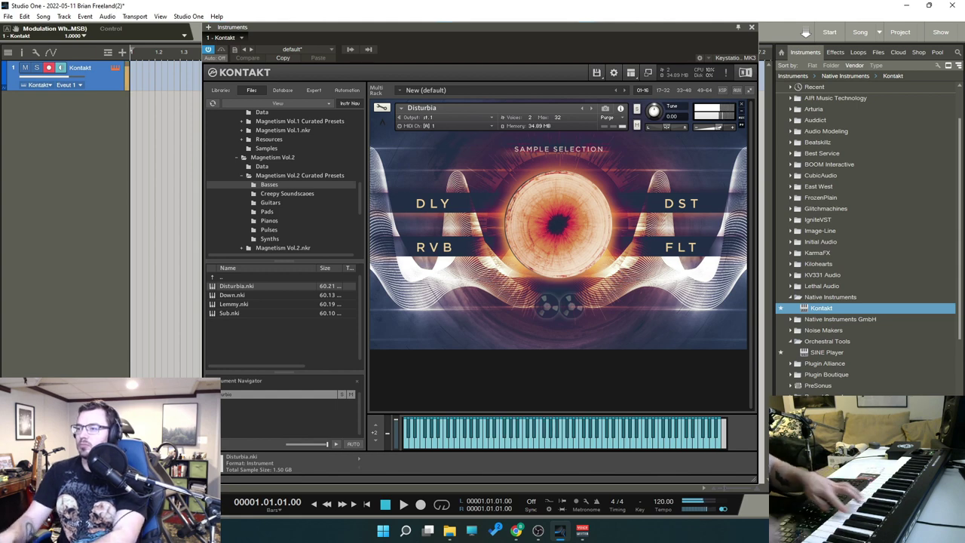
Step: Switch from the Magnetism Vol.2 bass preset Disturbia to Down and remove the instrument without saving changes
left_click(591, 108)
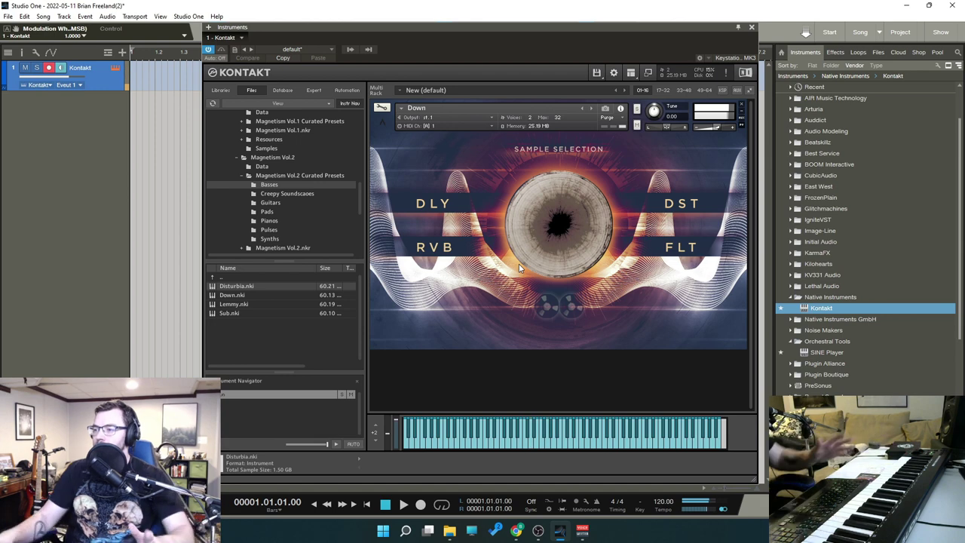
left_click(743, 107)
left_click(490, 300)
Step: Load the Voices of Sorrow preset from the Vol.2 Creepy Soundscapes folder and switch to Waterphone Choir
left_click(280, 195)
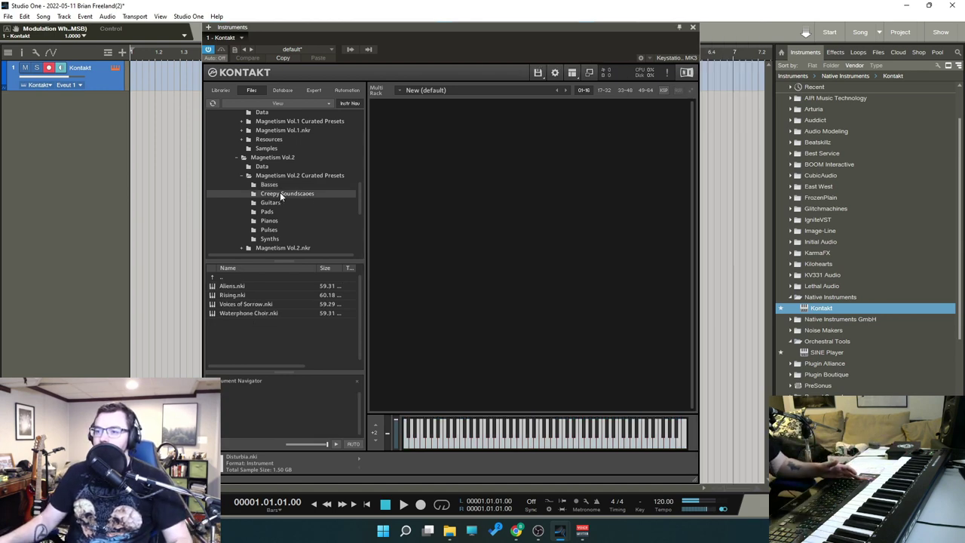
double_click(235, 304)
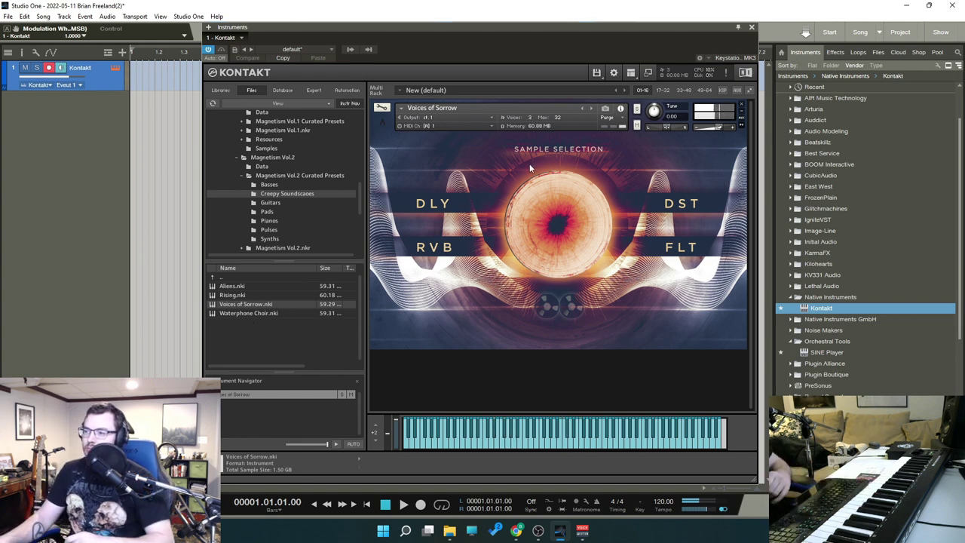
left_click(591, 108)
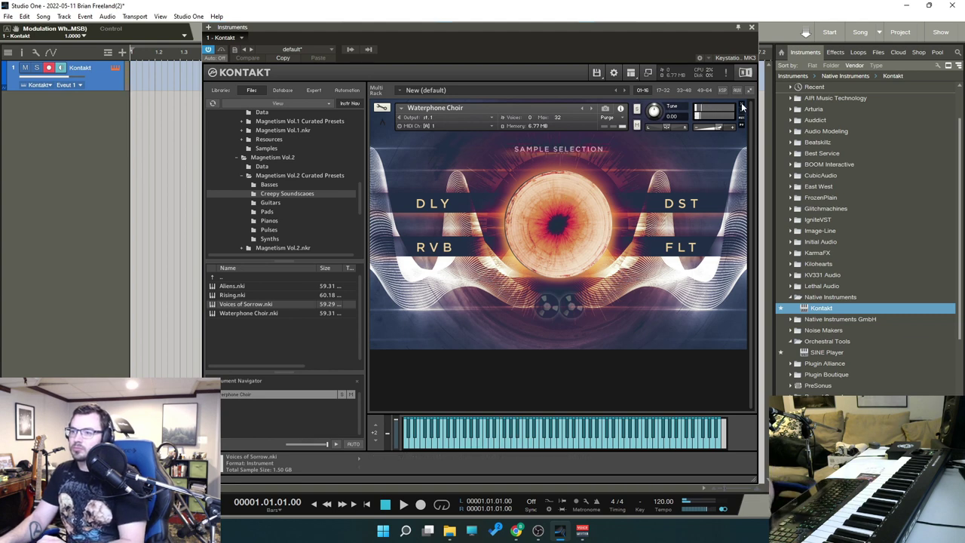
Step: Load the Chirp preset from the Vol.2 Guitars folder, switch to Mach5 and try its modulation wheel
left_click(270, 202)
double_click(256, 304)
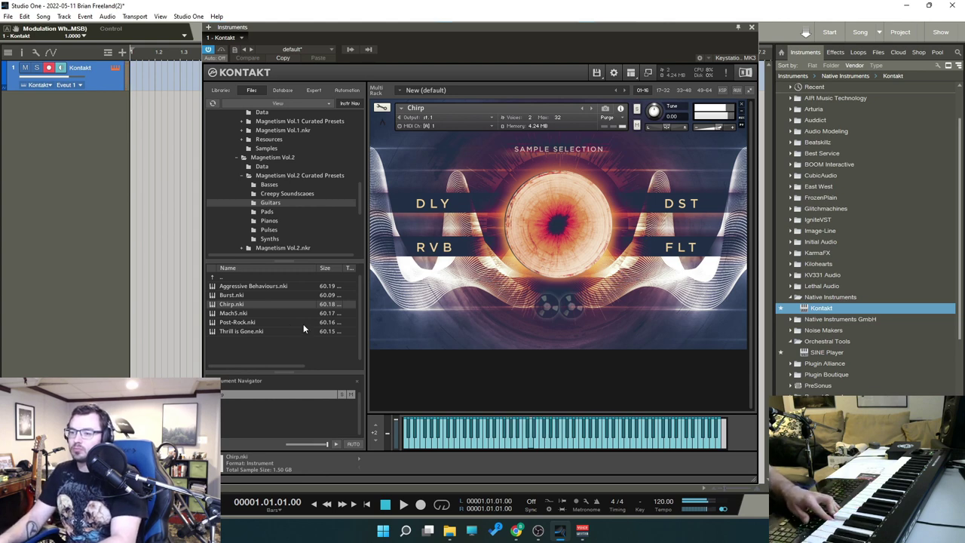
left_click(592, 110)
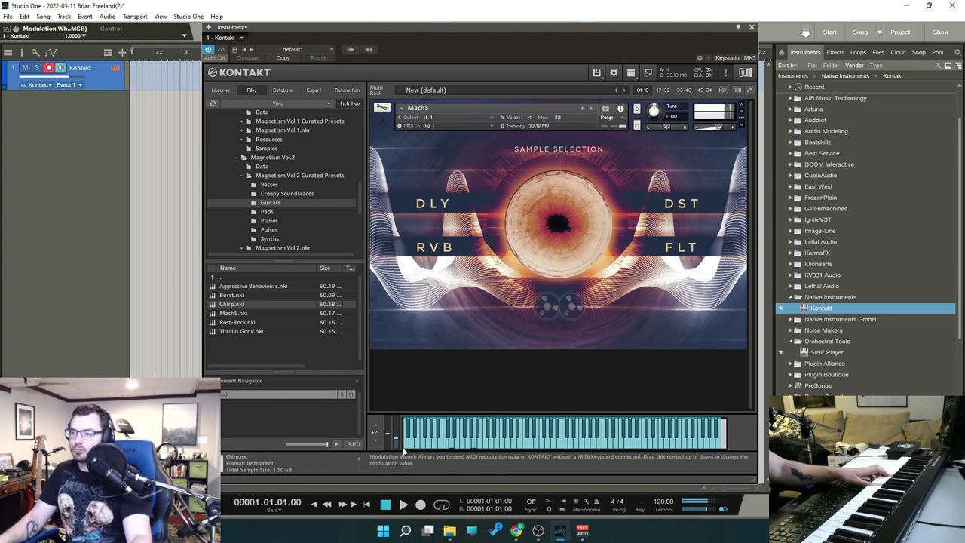
mouse_move(404, 450)
left_mouse_down()
mouse_move(402, 432)
mouse_move(402, 448)
left_mouse_up()
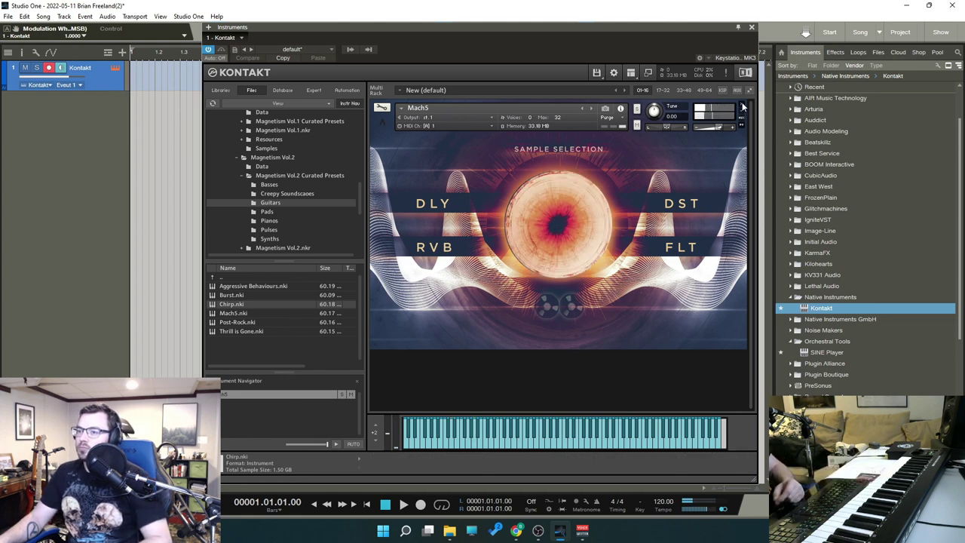
Step: Load the Frosty preset from the Vol.2 Pianos folder and advance to the next one, and switch the Pulses preset Siren to You're Late
left_click(269, 220)
double_click(234, 295)
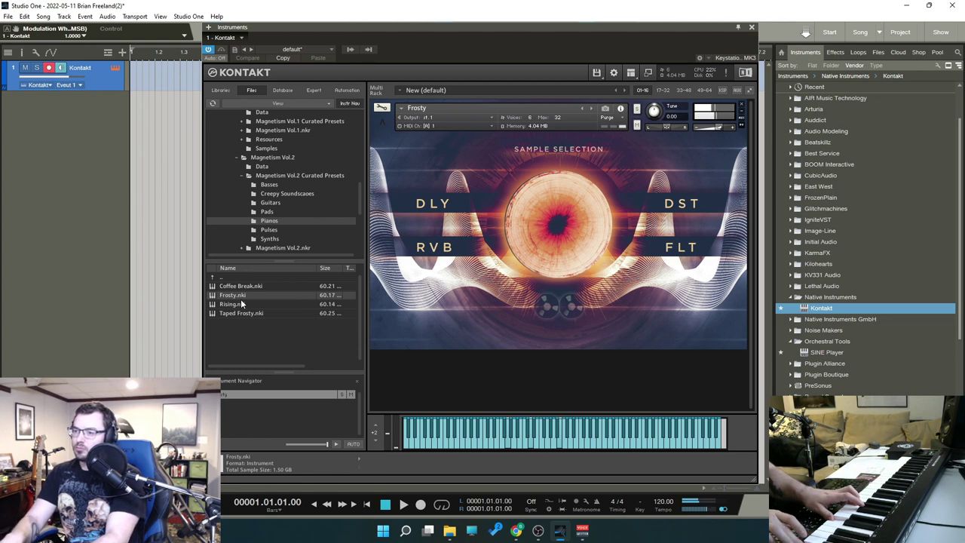
left_click(592, 111)
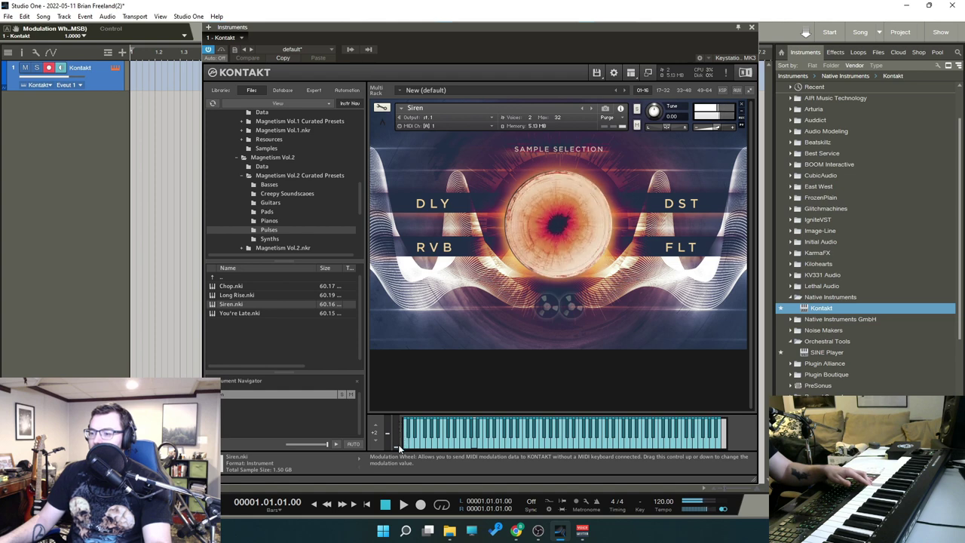
left_click(591, 109)
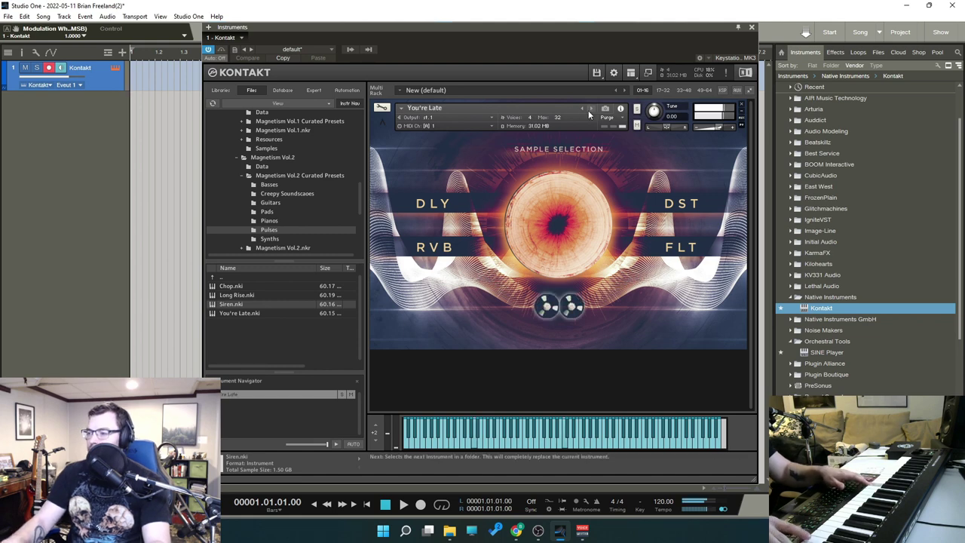